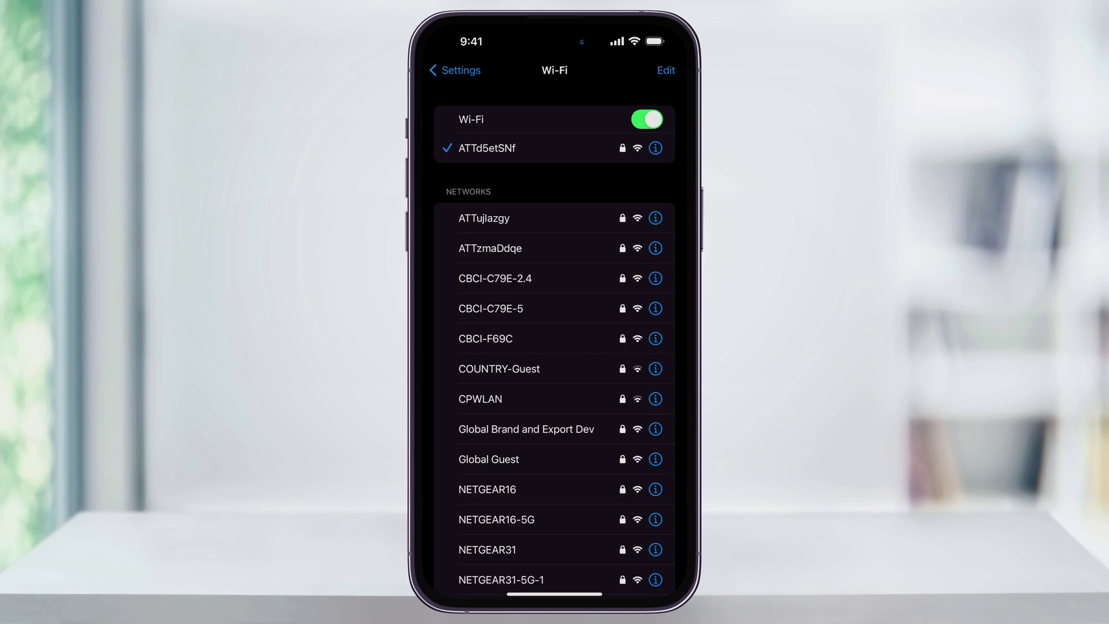
# Enter Edit mode on the Wi-Fi screen to reveal the Known Networks list
pyautogui.click(665, 70)
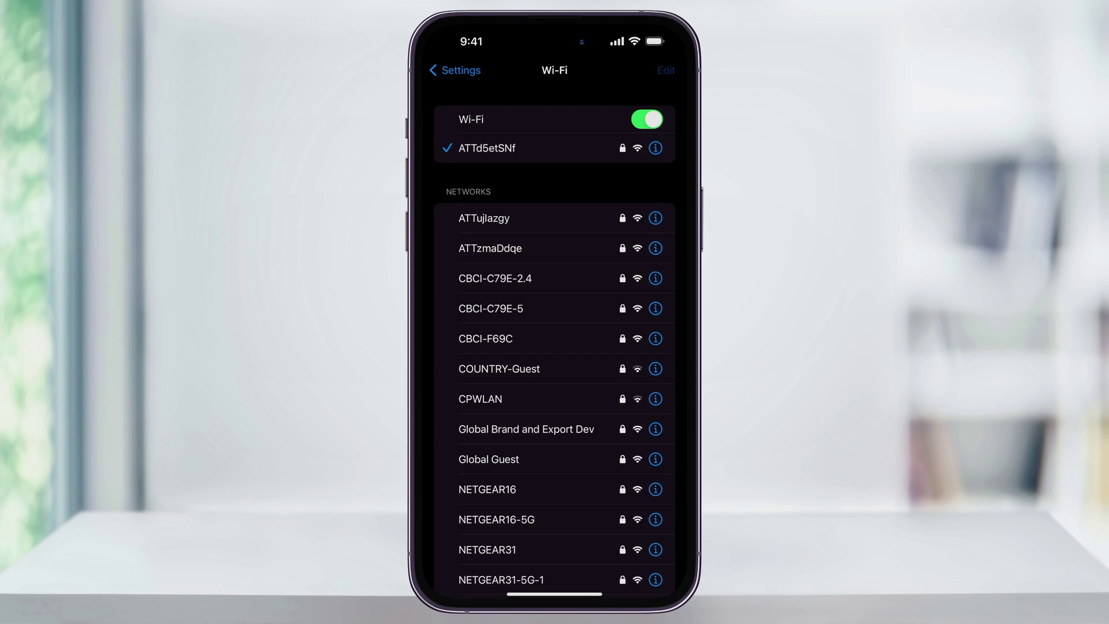